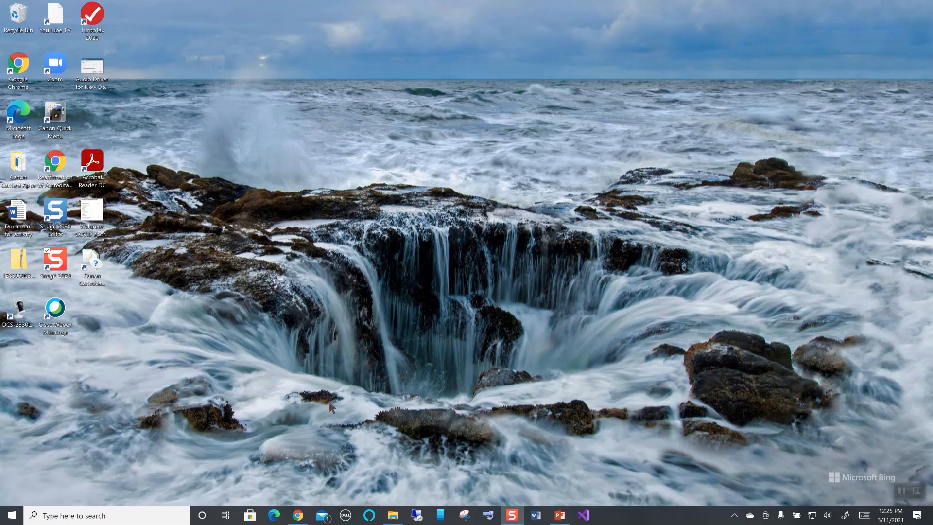
Launch Visio from the list of installed programs.
left_click(8, 519)
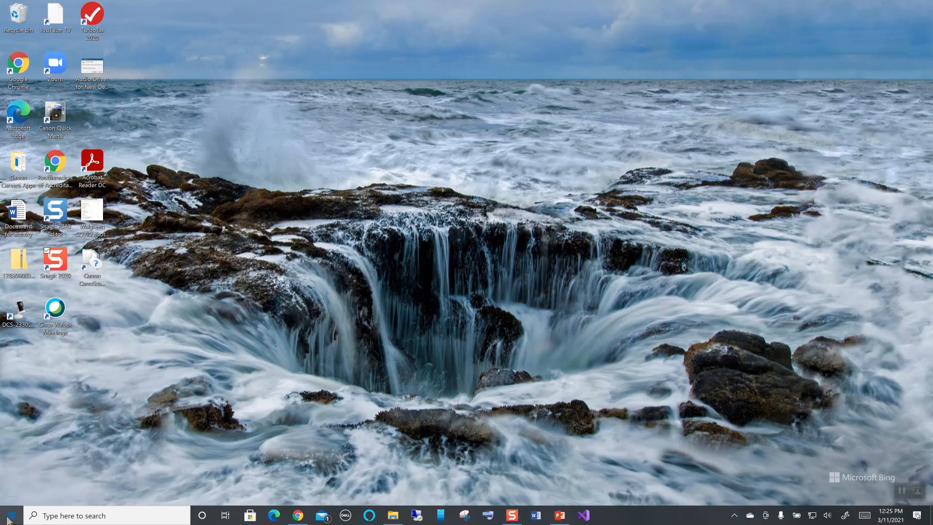
scroll(75, 457, "down", 10)
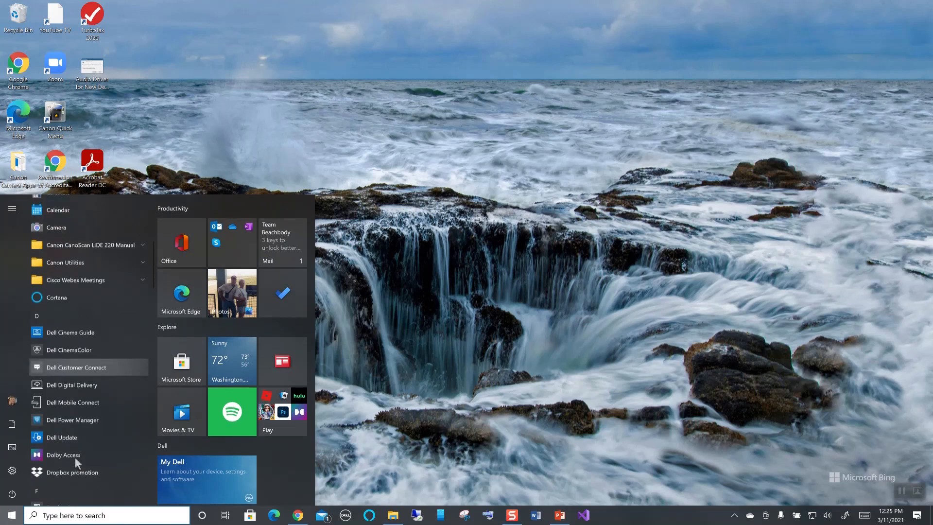
scroll(76, 459, "down", 8)
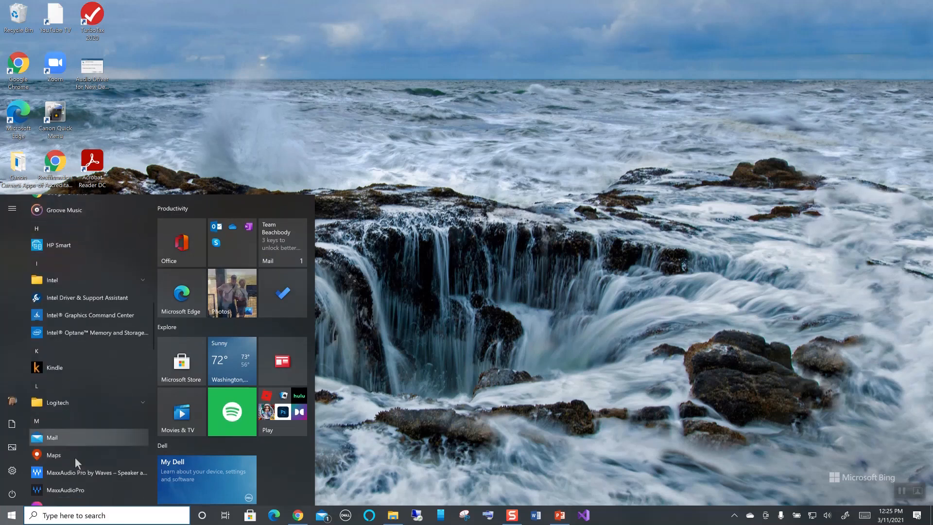
scroll(75, 457, "down", 8)
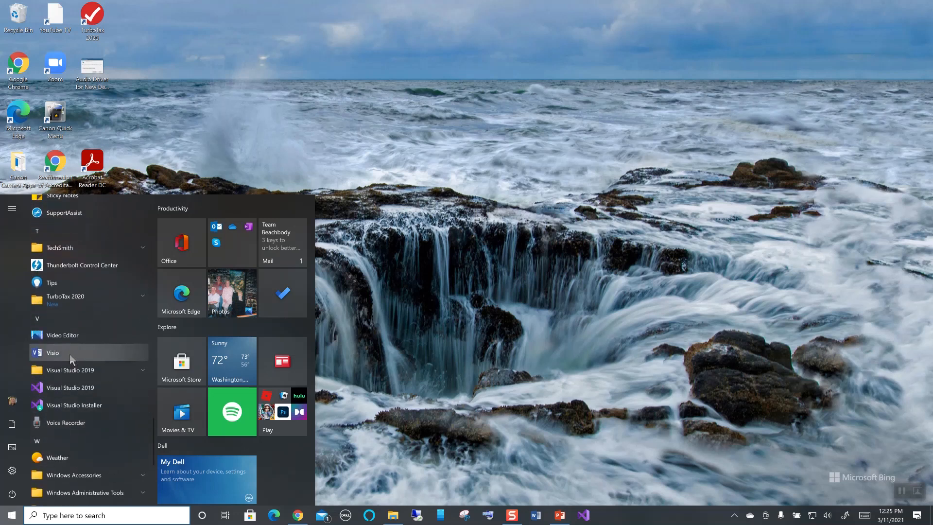
left_click(55, 352)
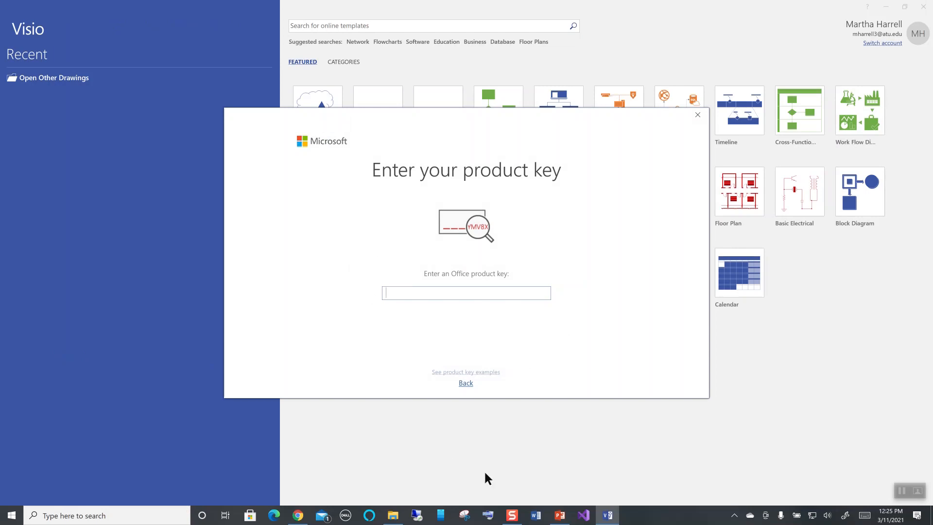
Activate Visio Professional 2019 with the product key copied from the Azure Education software page in Chrome, and accept the license agreement.
left_click(298, 518)
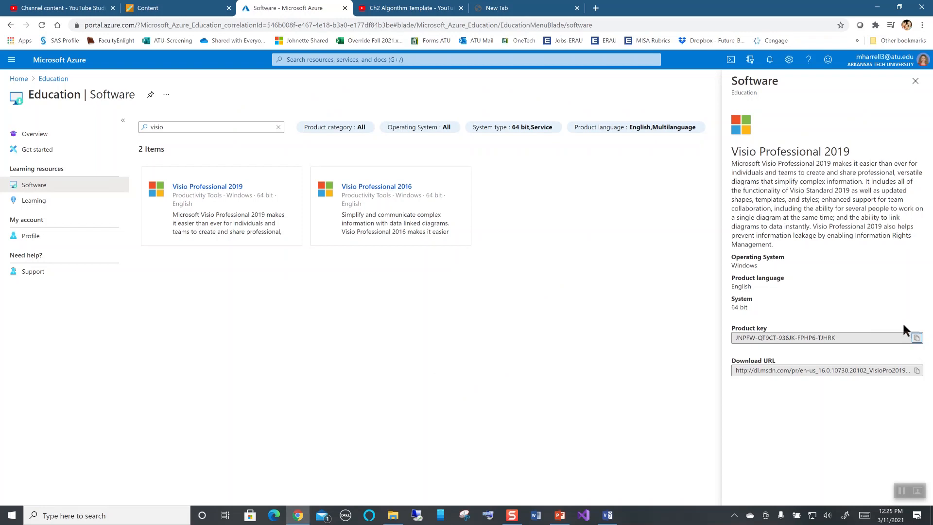
left_click(917, 338)
left_click(878, 8)
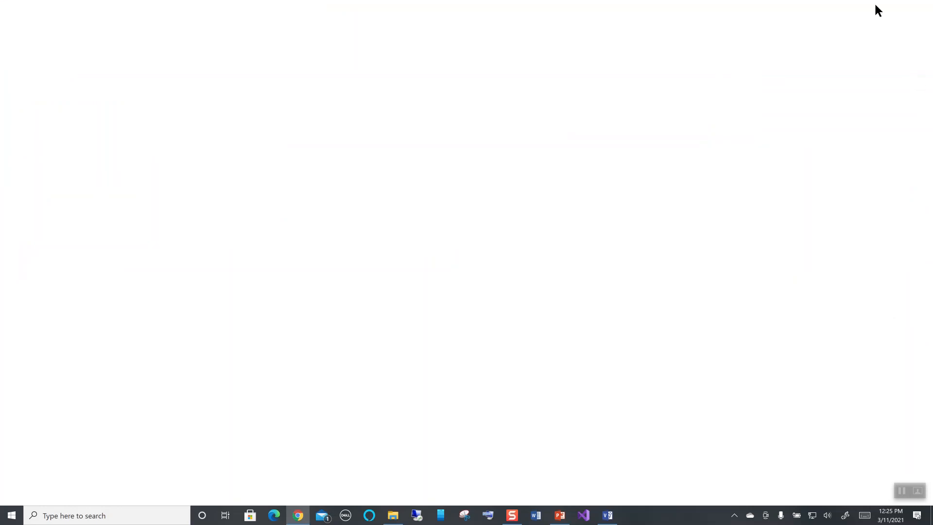
right_click(388, 293)
left_click(374, 320)
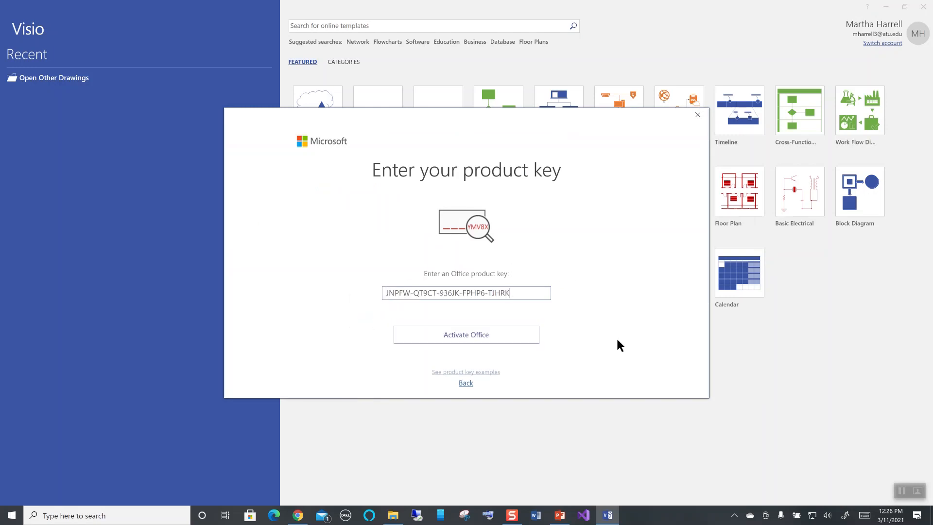
left_click(466, 340)
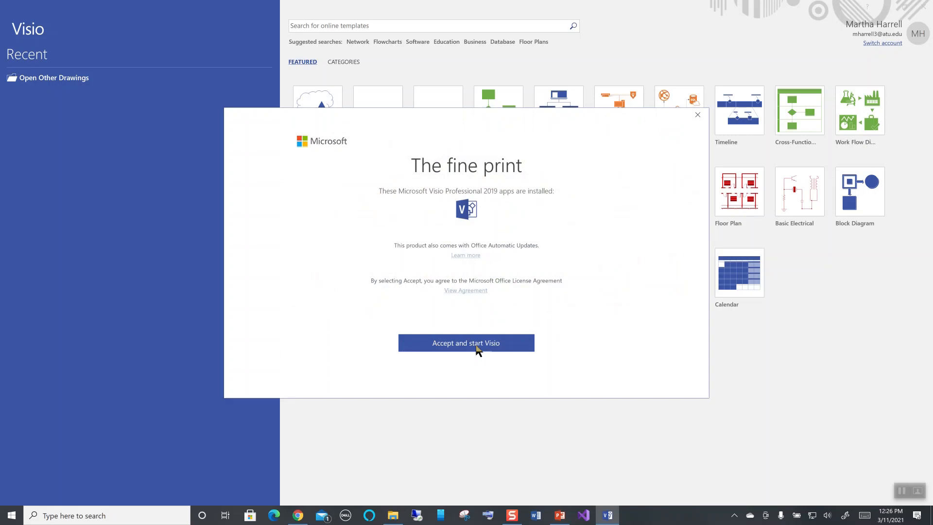
left_click(476, 347)
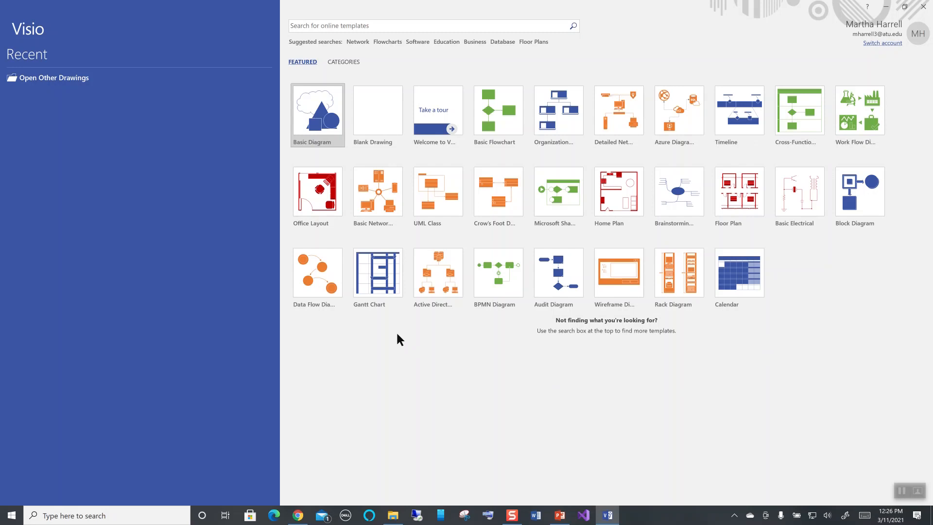
Create a drawing from the Basic Flowchart template in US units and look at its Cross-Functional Flowchart Shapes stencil.
left_click(501, 122)
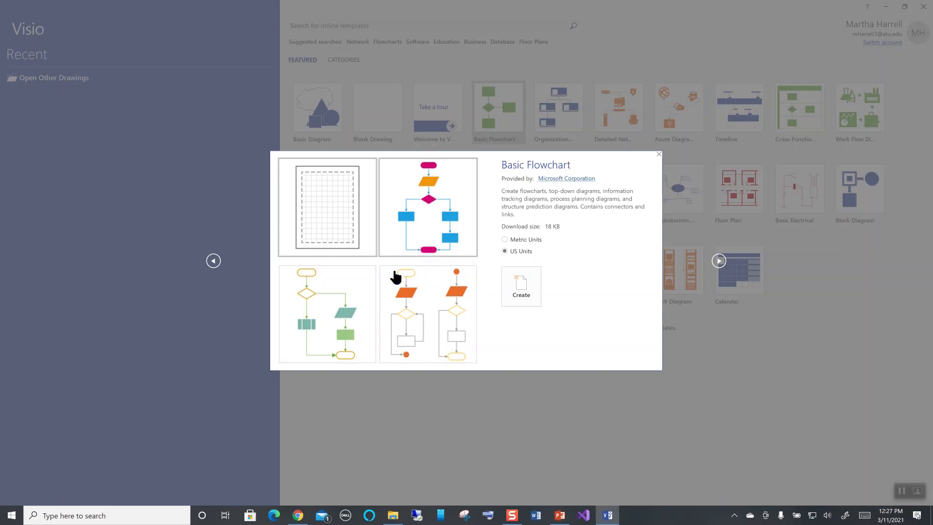
left_click(519, 286)
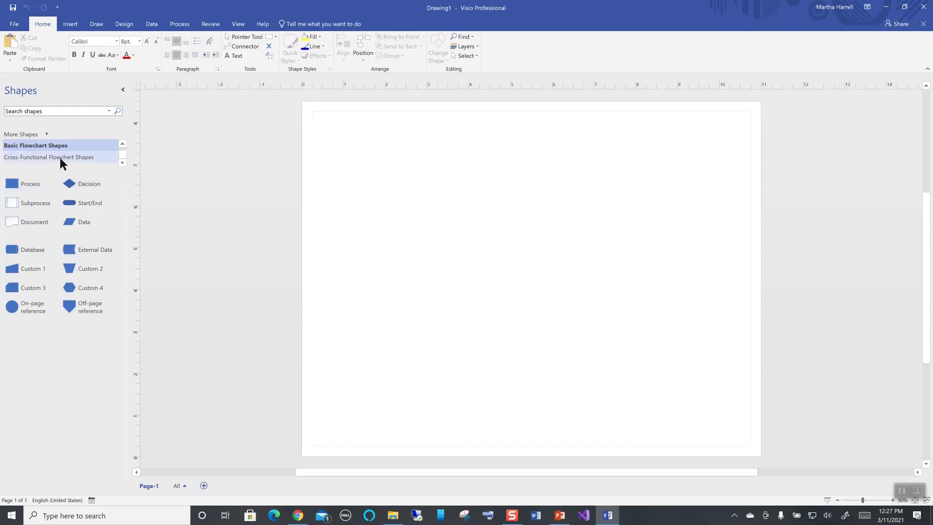
left_click(33, 157)
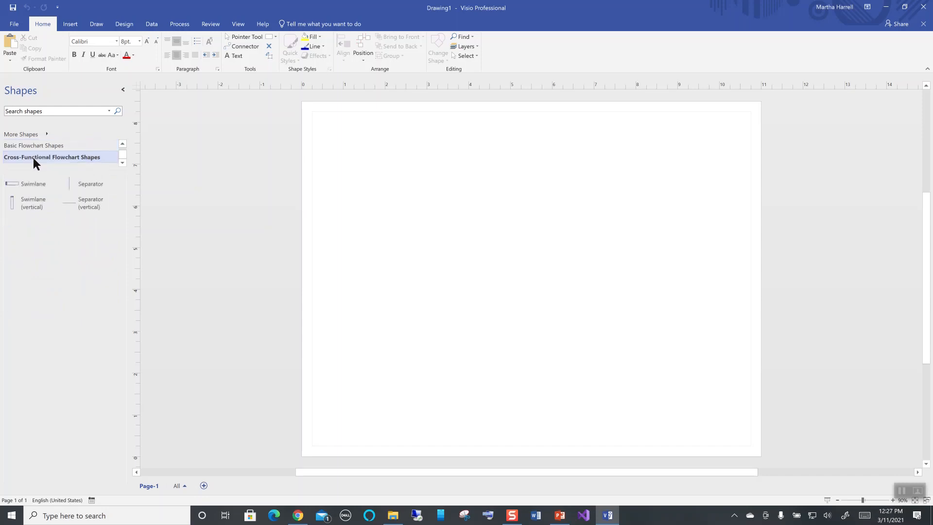
left_click(28, 144)
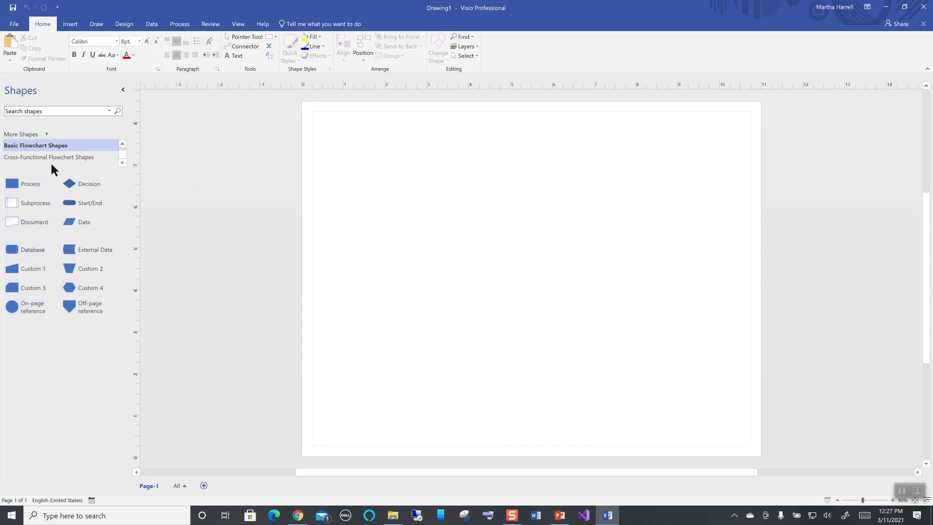
Place a Start/End shape near the upper-left corner of the page and label it "Start".
left_click_drag(69, 203, 371, 147)
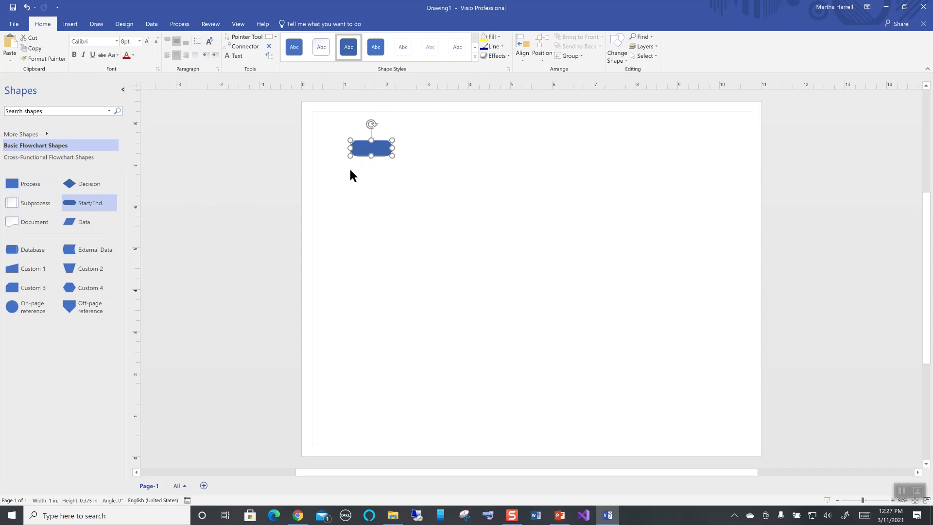
type("St")
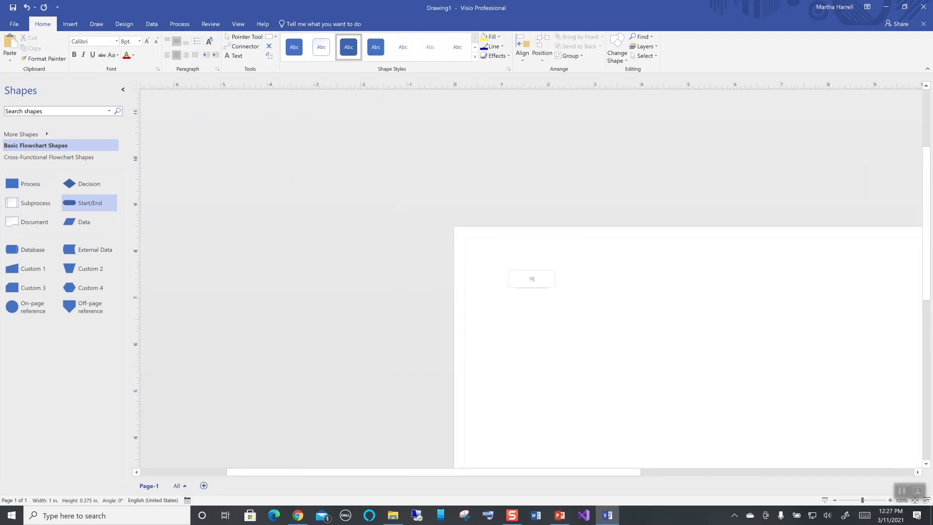
type("art")
left_click_drag(647, 234, 456, 159)
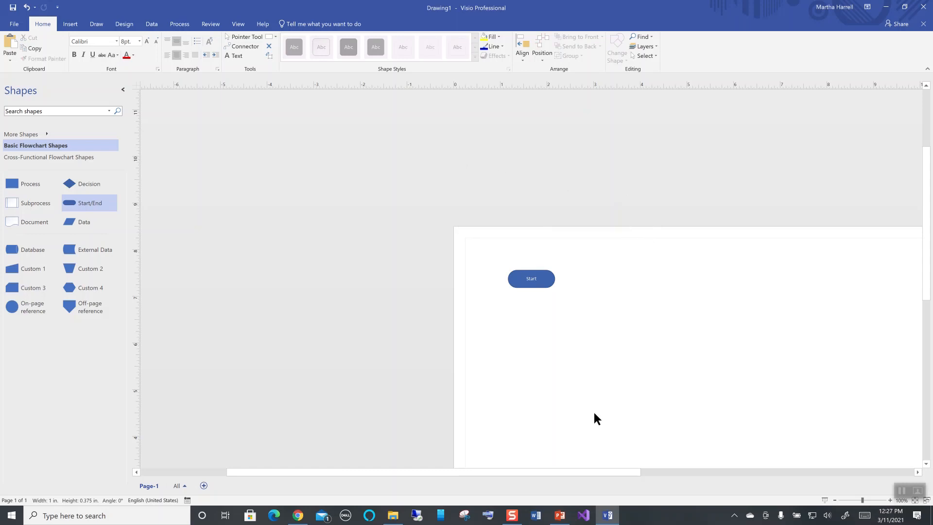
Add a Data shape to the right of the Start shape and label it "User inputs two numbers".
scroll(611, 475, "right", 5)
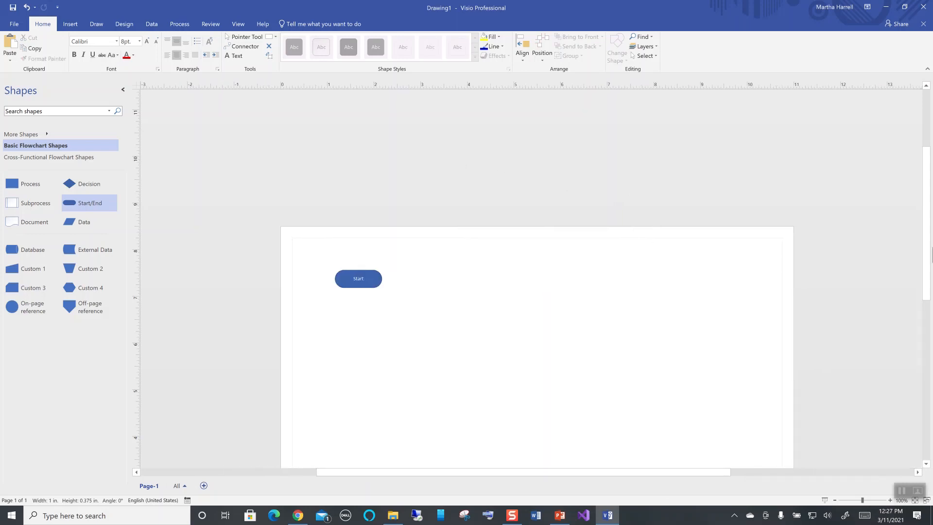
scroll(927, 287, "down", 4)
scroll(928, 280, "up", 1)
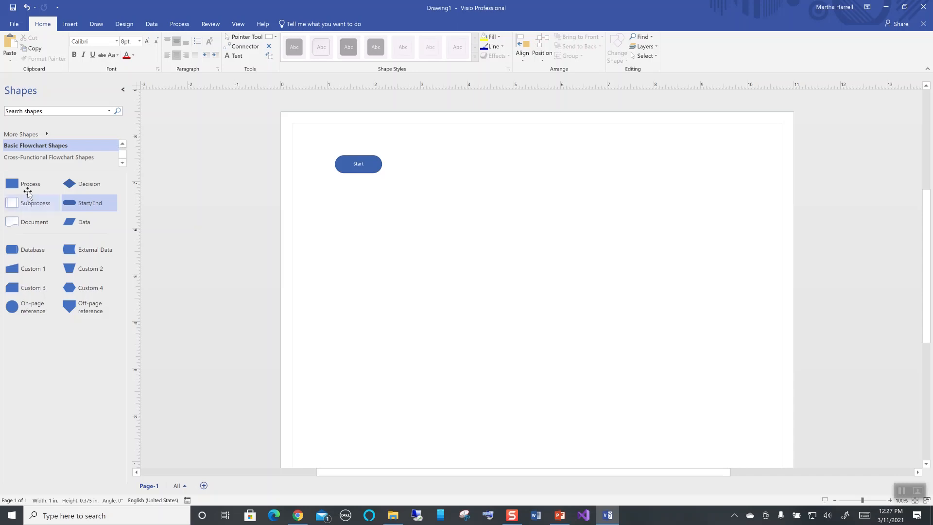
left_click(76, 203)
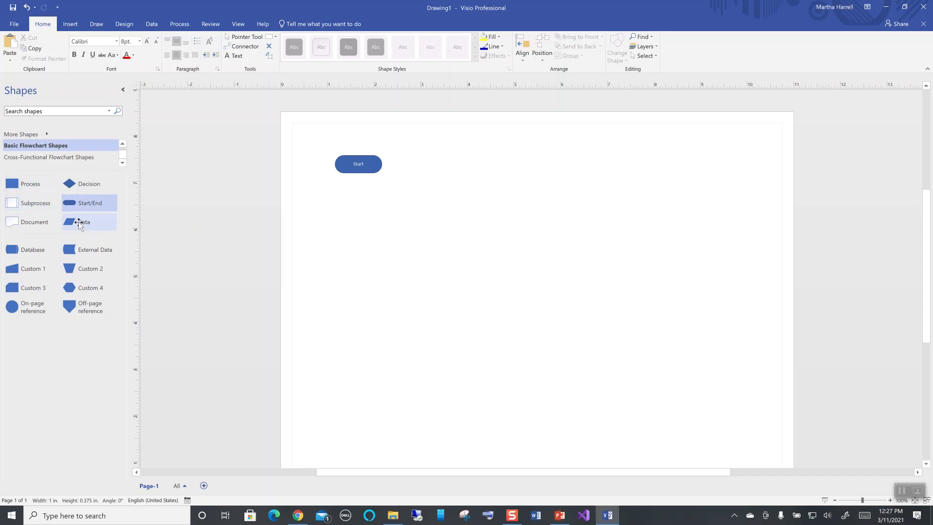
left_click_drag(71, 227, 456, 173)
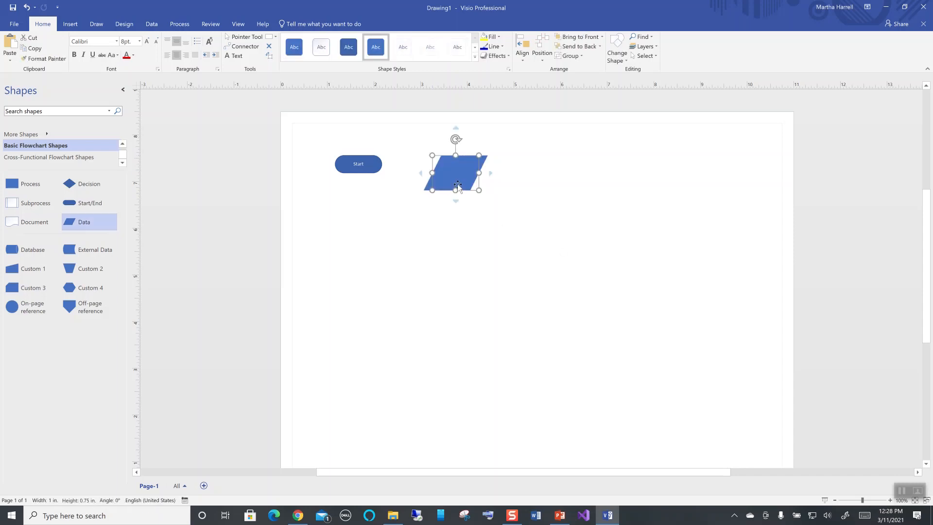
key("Escape")
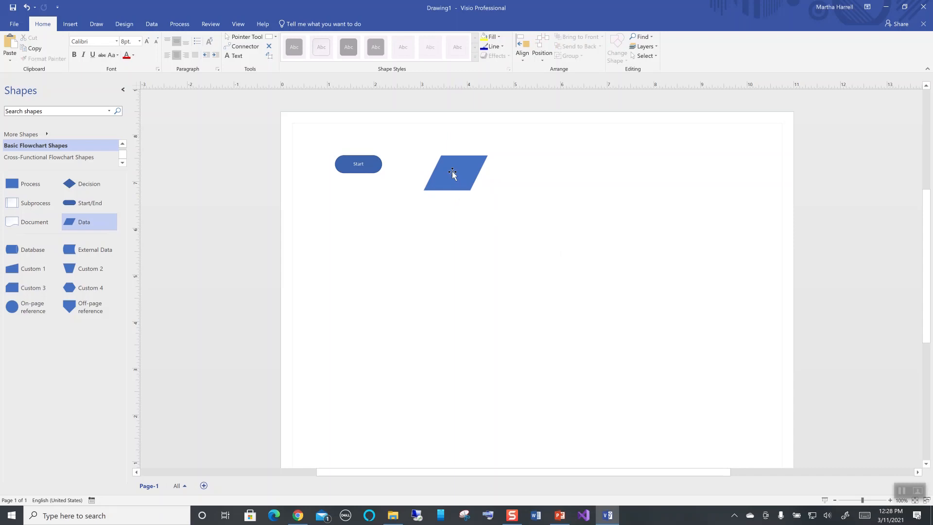
left_click(452, 174)
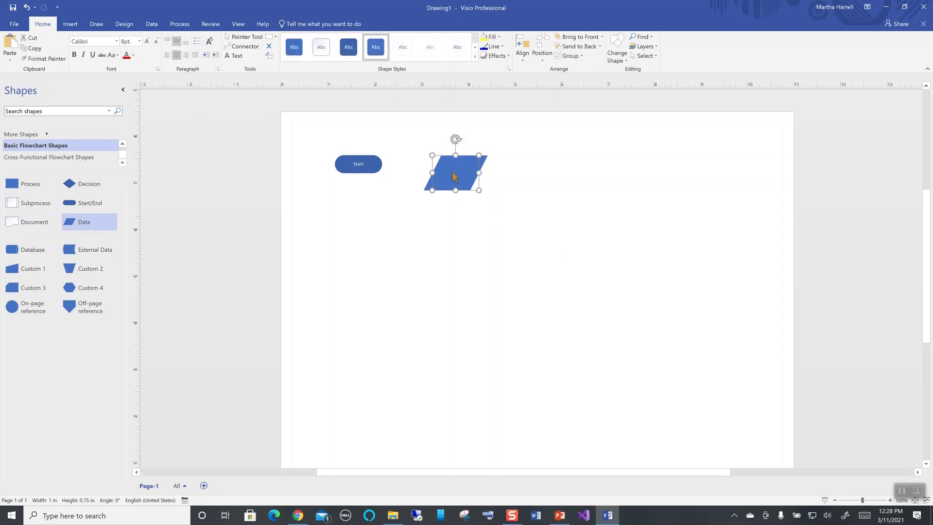
type("User input")
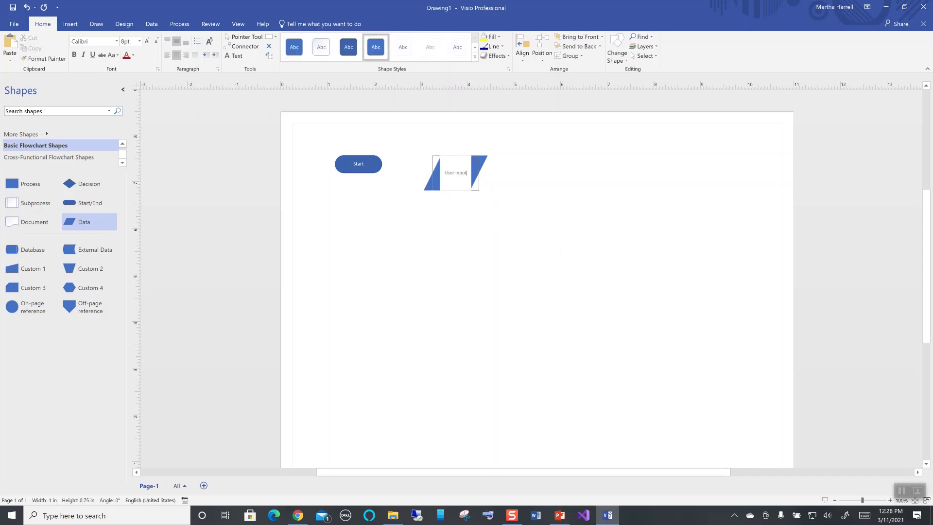
type("s two numbers")
left_click(442, 227)
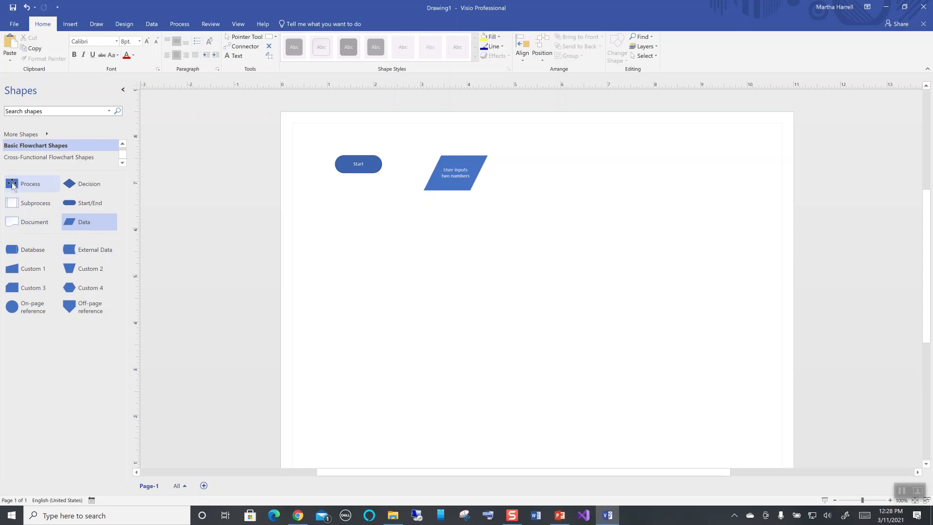
Add a Process shape in line to the right of the user input shape and label it "Add the two numbers".
left_click_drag(12, 185, 570, 228)
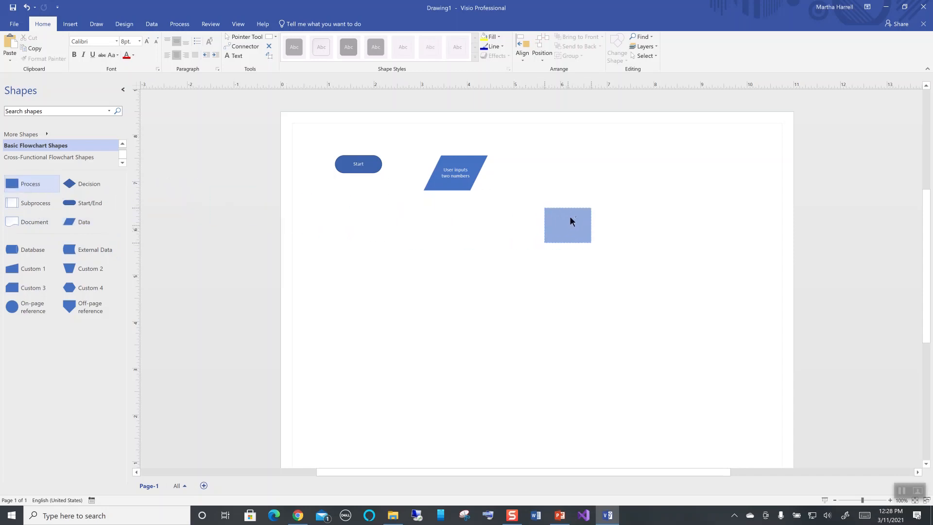
left_click_drag(561, 185, 554, 171)
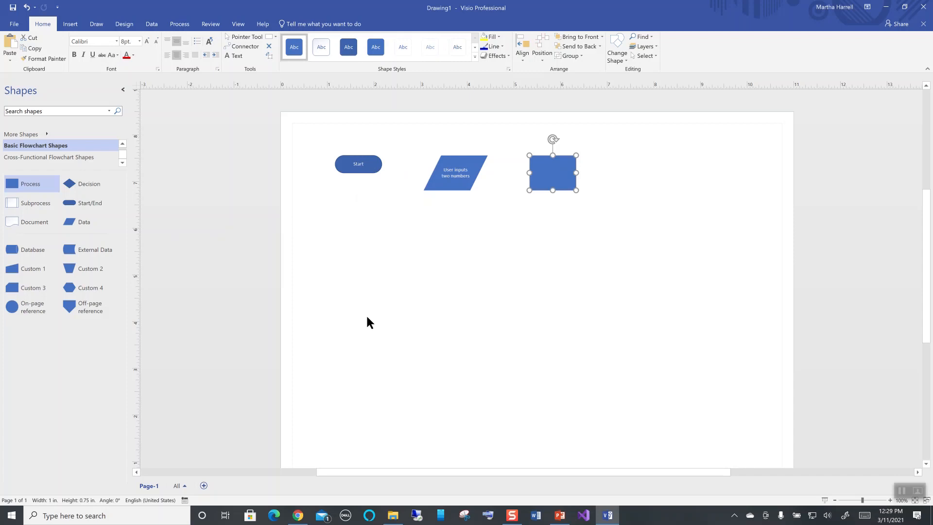
key("Escape")
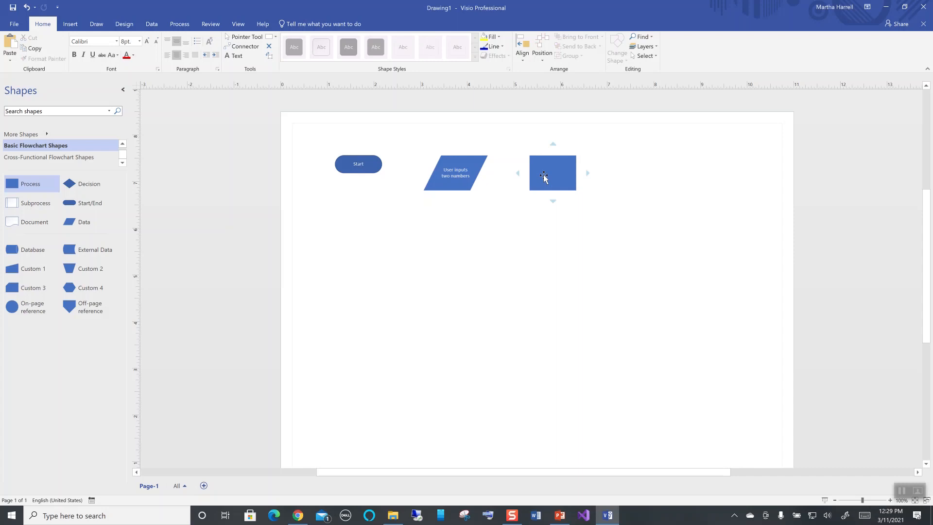
left_click(543, 174)
type("A")
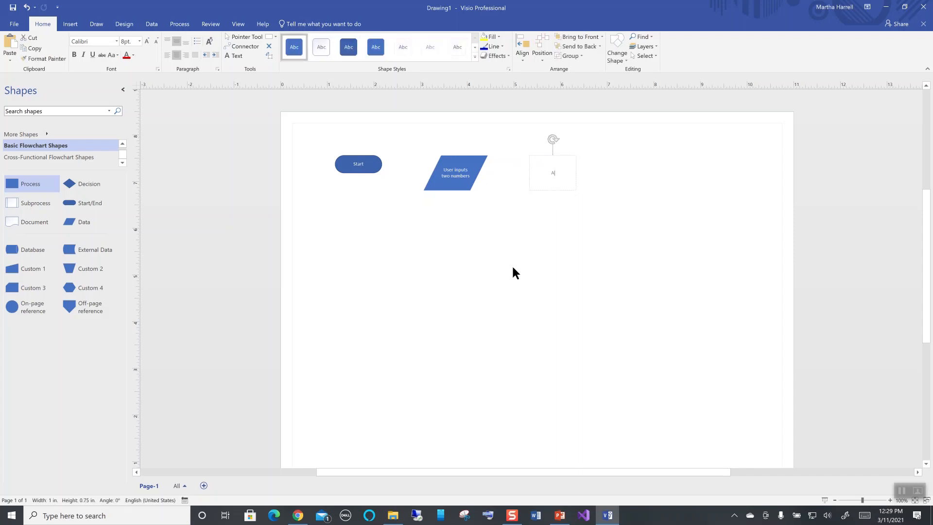
type("dd the two numbers")
left_click(522, 276)
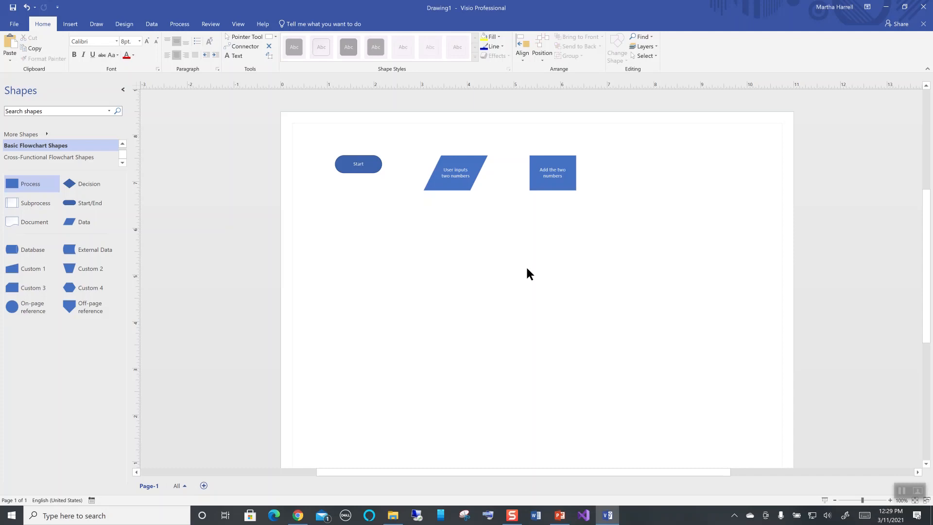
Add a Data shape to the right of the Process shape and label it "Output the two numbers and the sum to the screen".
left_click_drag(85, 220, 648, 176)
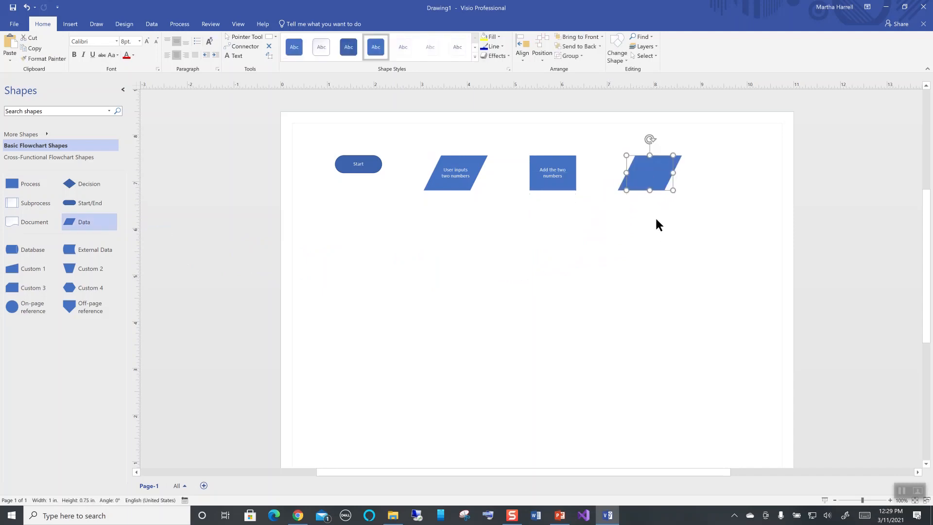
type("Output the two numbers and the sum")
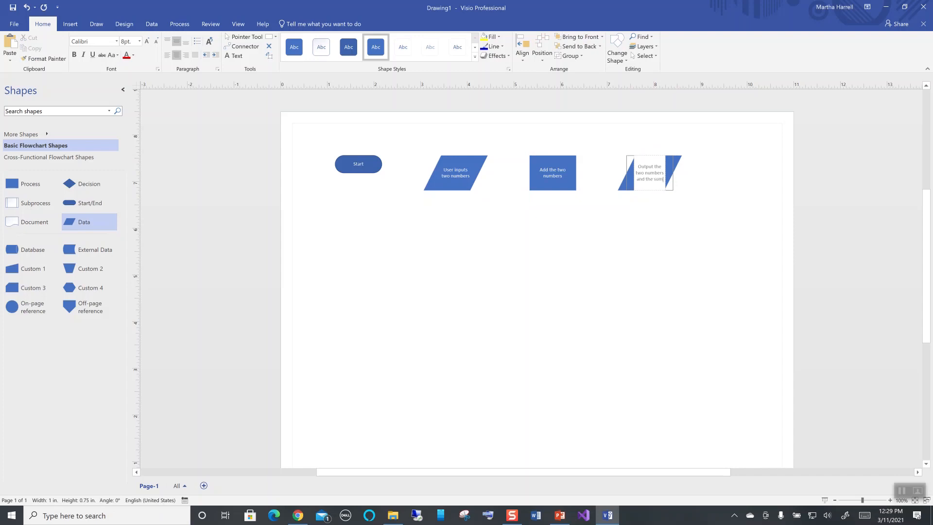
type(" to the sc")
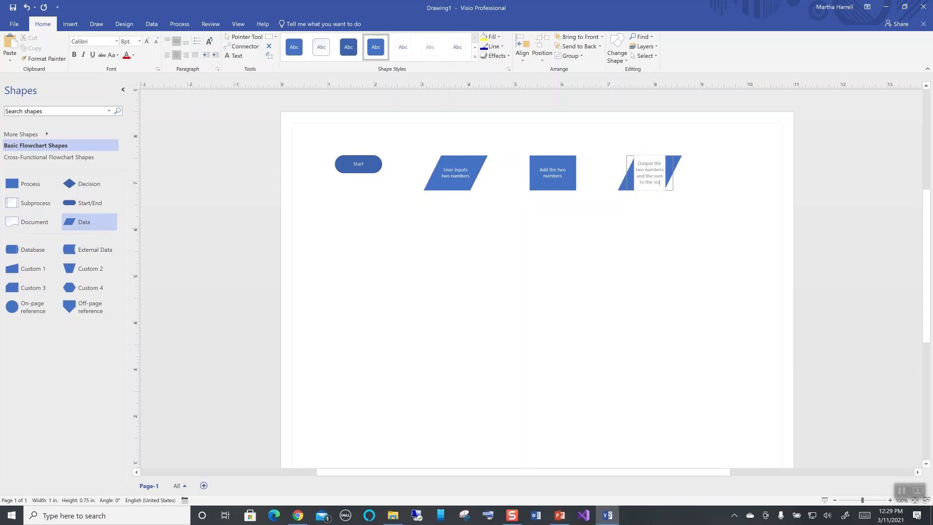
type("reen")
left_click(638, 253)
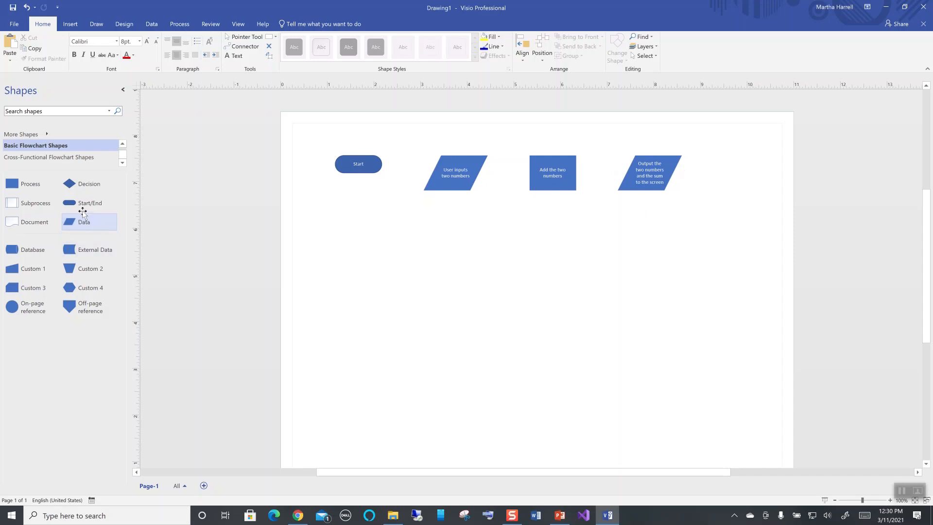
Add a Start/End shape to the right of the output shape and label it "End".
left_click_drag(69, 204, 730, 207)
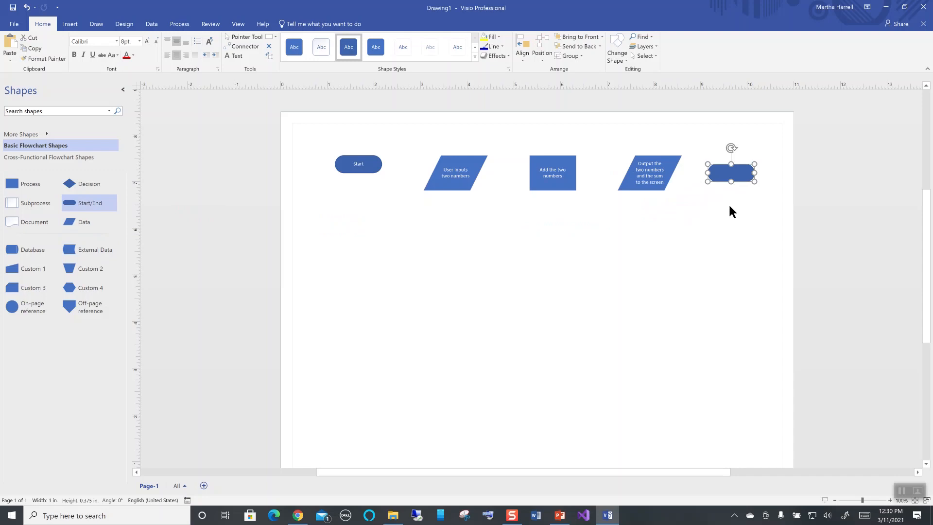
type("End")
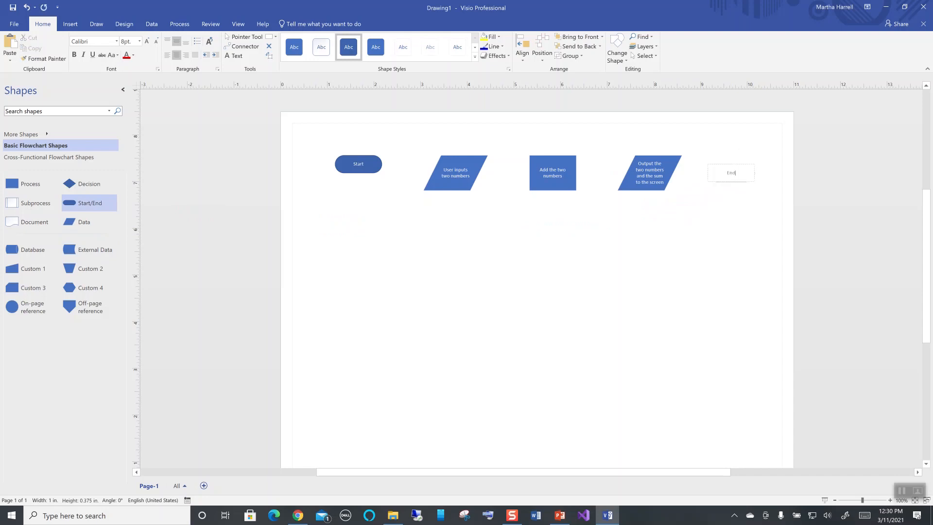
left_click(730, 207)
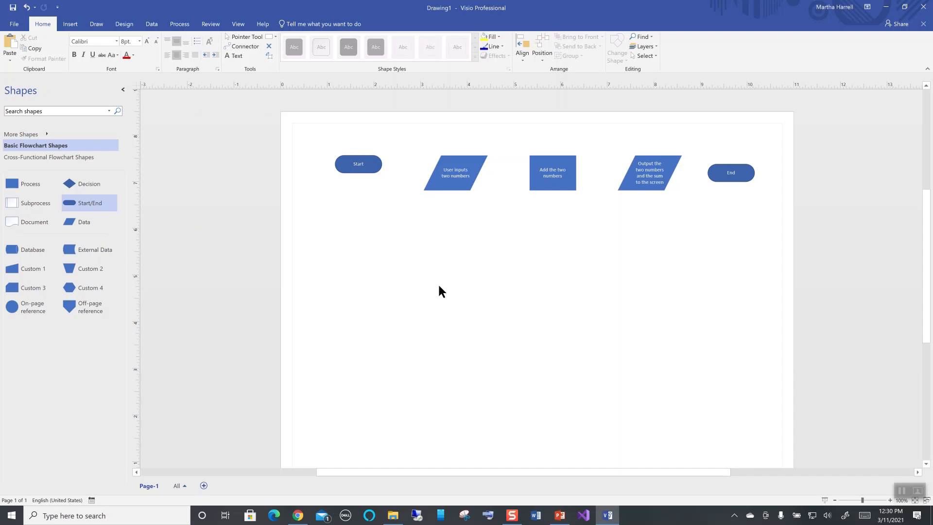
Connect the five shapes in sequence from Start through input, process and output to End with connector arrows.
left_click(241, 47)
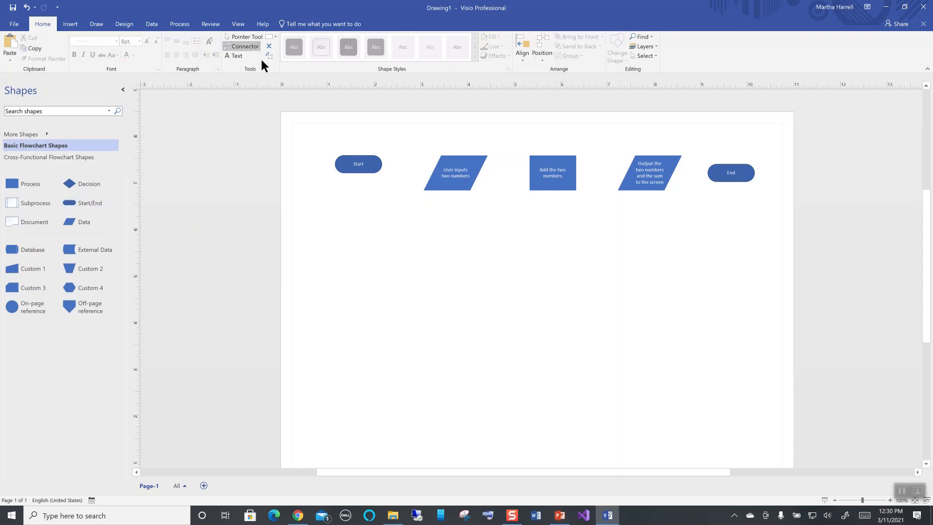
left_click_drag(380, 164, 433, 172)
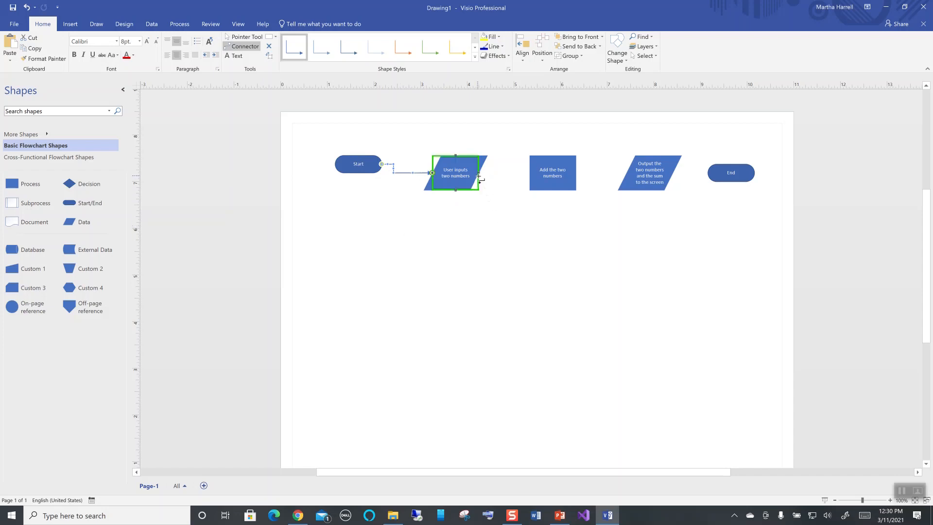
left_click_drag(479, 174, 528, 173)
left_click_drag(576, 173, 707, 173)
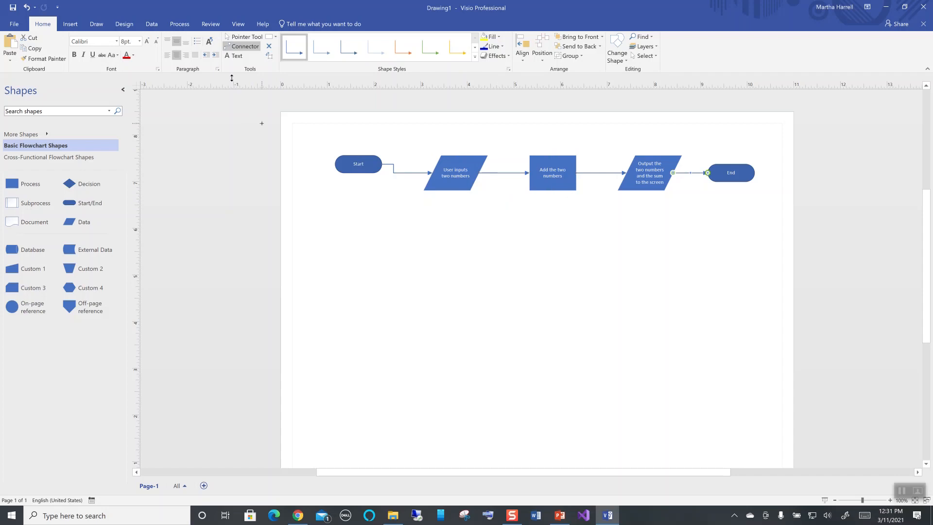
left_click(240, 37)
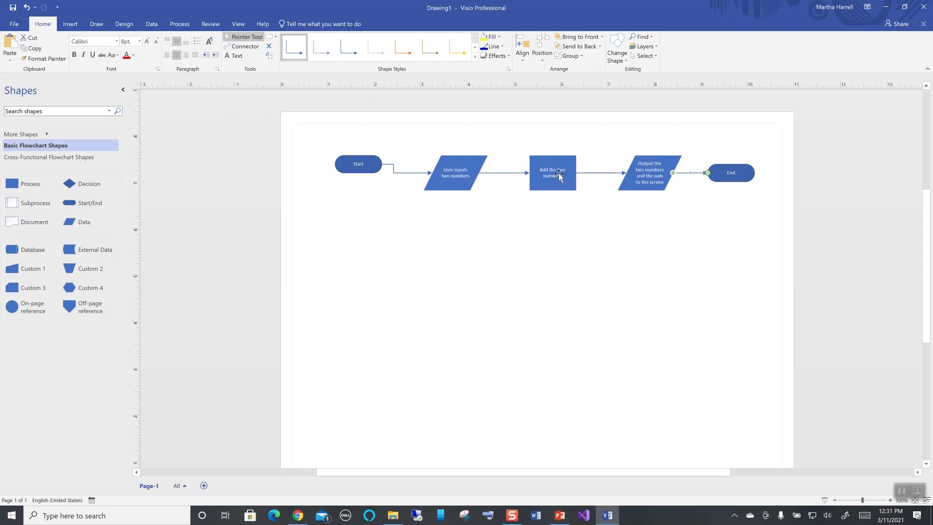
Move the process, output and End shapes to the lower part of the page and delete the connector between the input and process shapes.
left_click_drag(558, 175, 553, 371)
left_click_drag(644, 190, 637, 387)
left_click_drag(734, 180, 735, 366)
left_click(489, 283)
key("Delete")
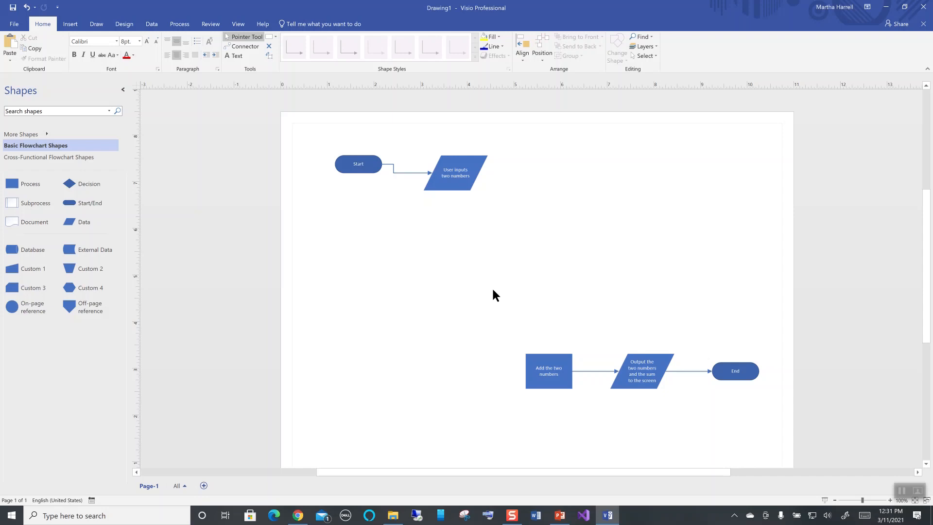
Add a Decision shape to the right of the user input shape and label it "Is data numberical?".
left_click_drag(72, 187, 538, 176)
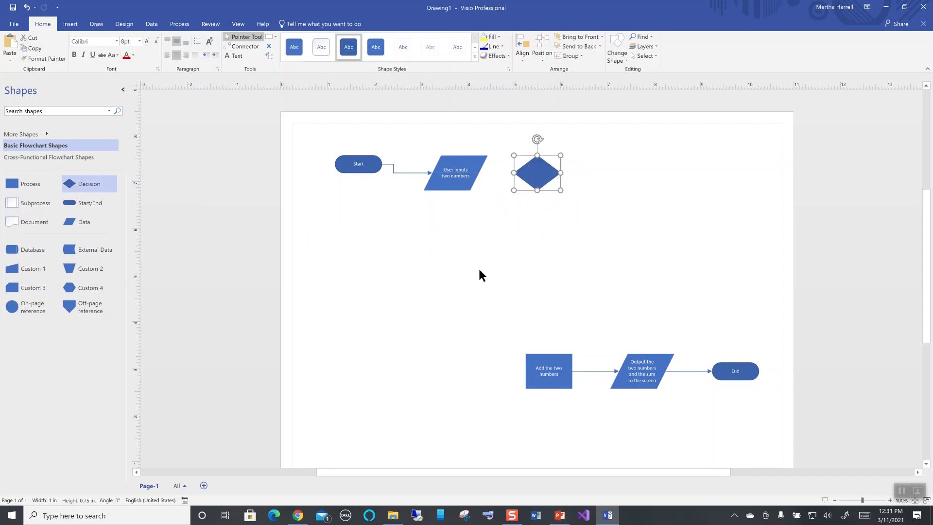
type("Is")
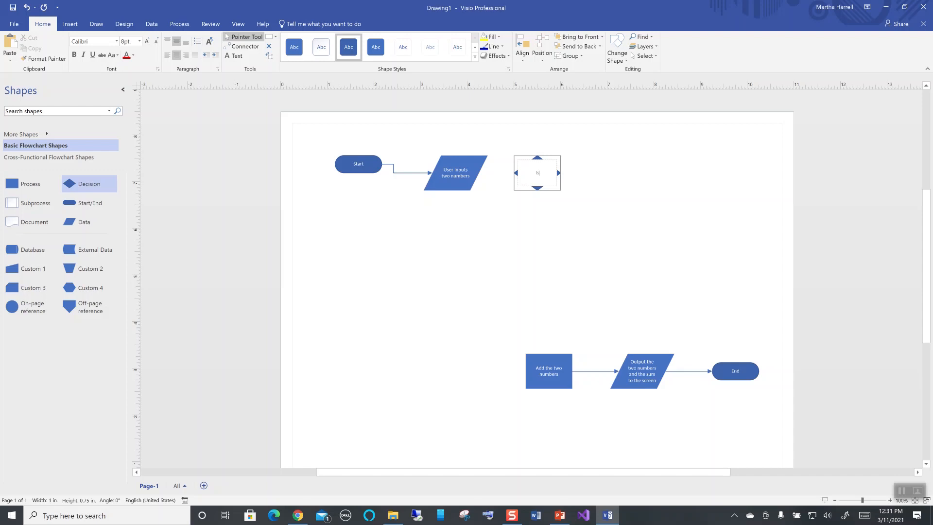
type(" data numberical")
type("?")
Add a "Yes" text label below and to the right of the decision diamond and a "No" label above and to its right.
left_click(235, 56)
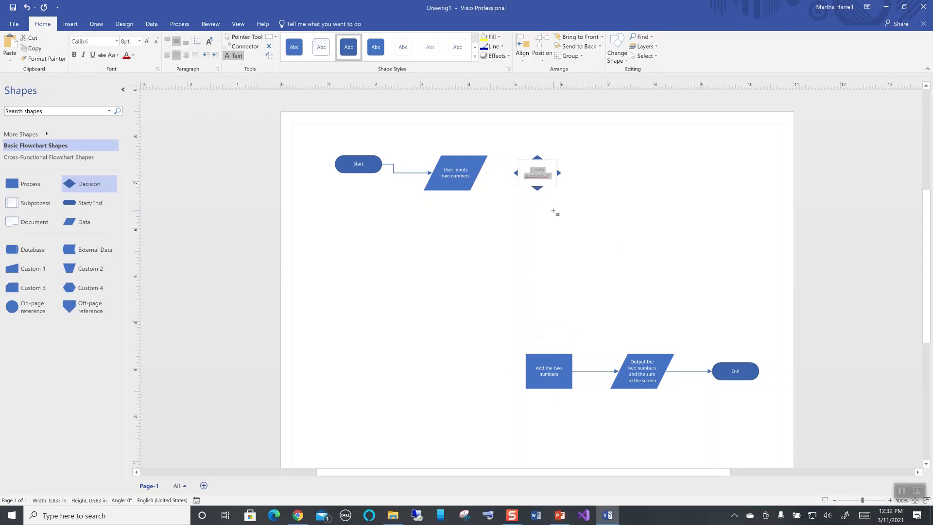
left_click_drag(551, 193, 576, 205)
type("Yes")
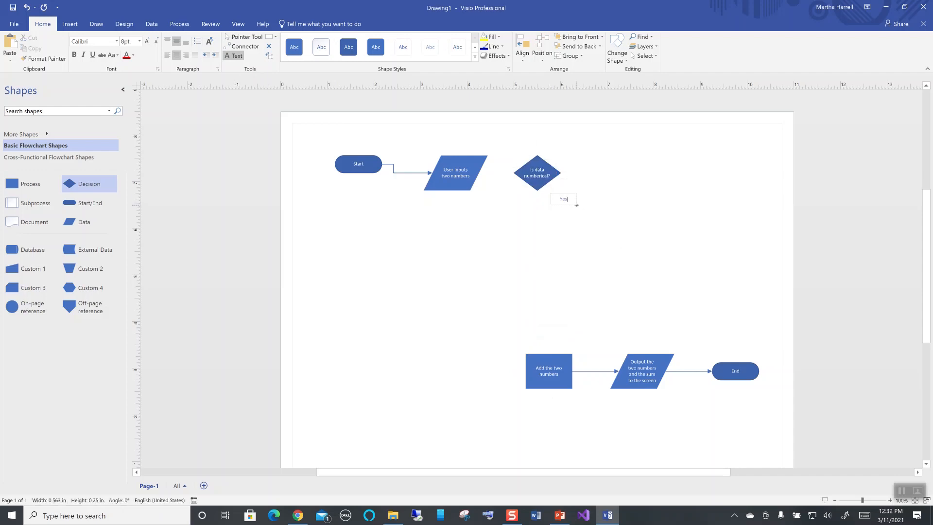
left_click(557, 152)
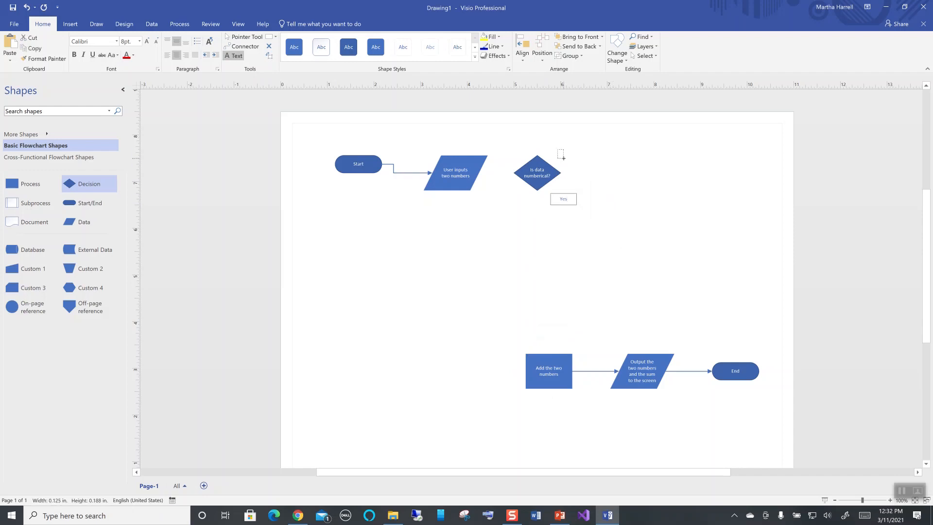
type("No")
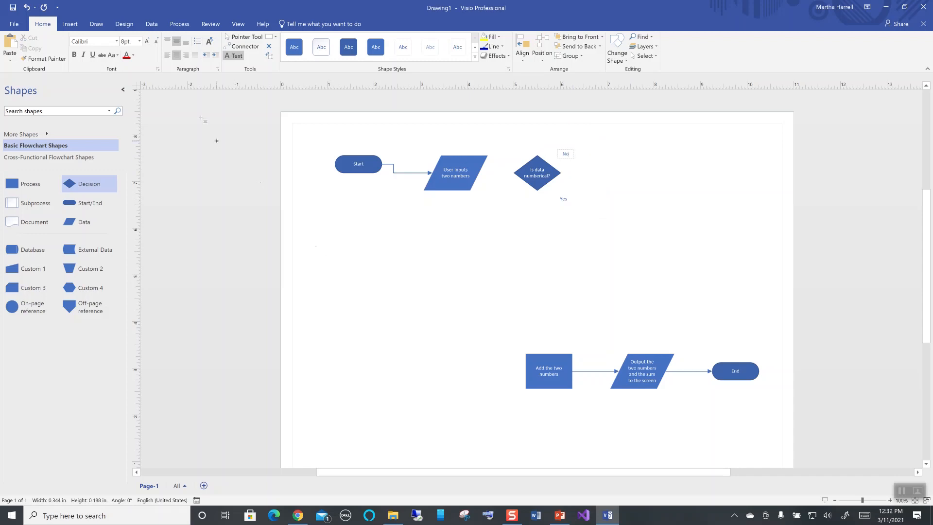
left_click(238, 39)
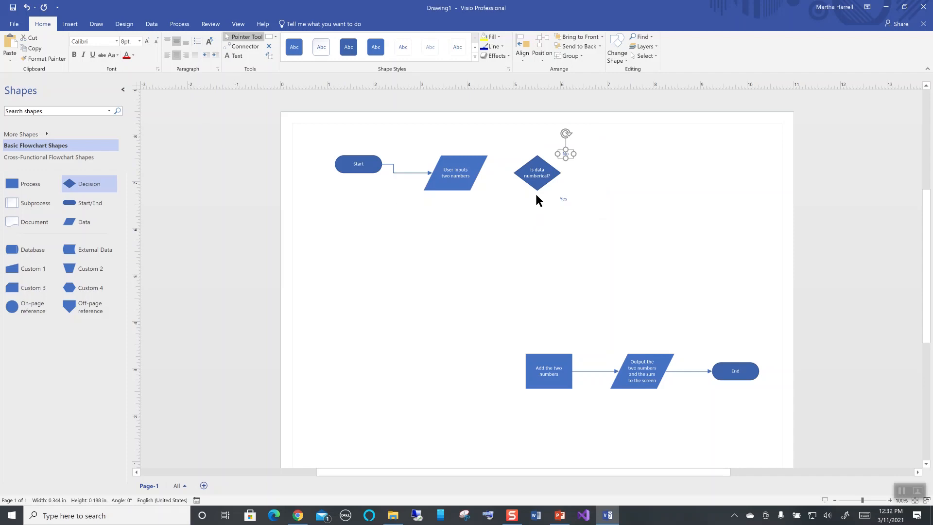
Connect the user input shape to the decision diamond, and the diamond's bottom point to the left side of "Add the two numbers".
left_click(239, 47)
left_click_drag(480, 173, 514, 172)
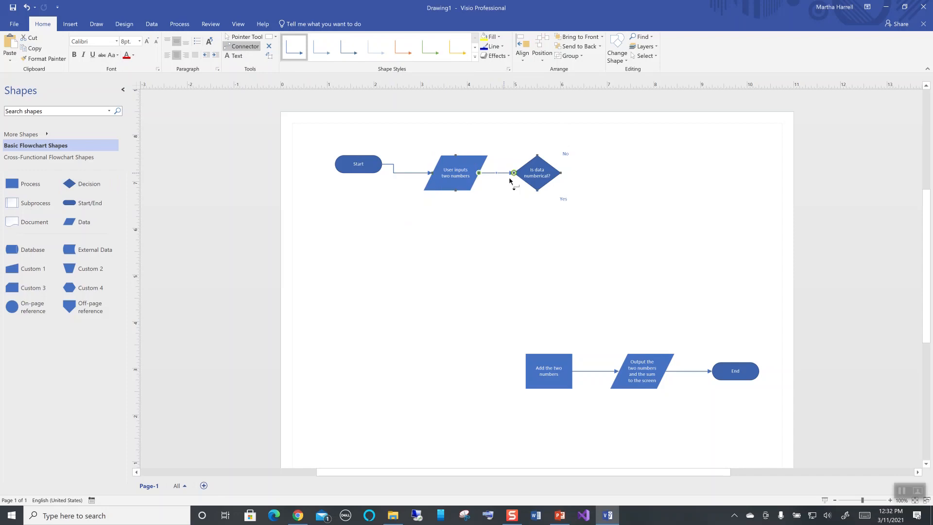
left_click_drag(536, 190, 524, 382)
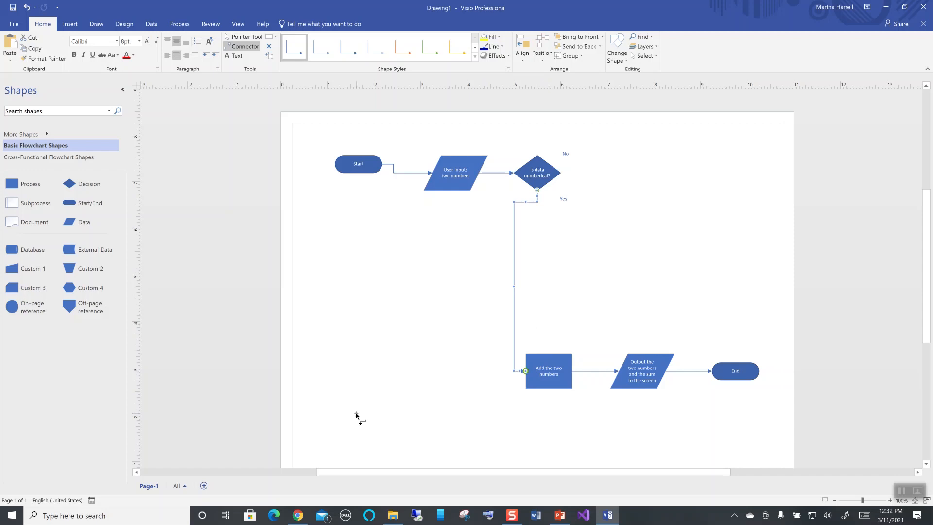
left_click(240, 39)
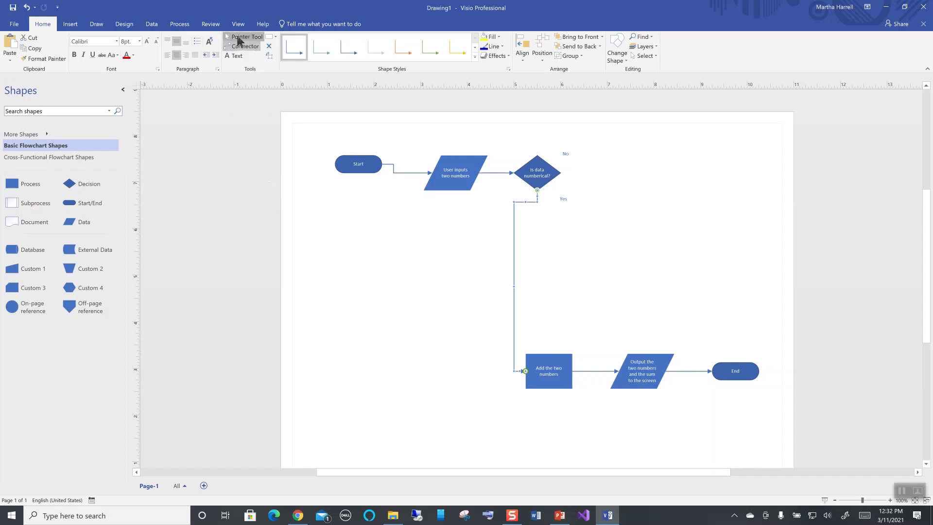
Move the "Yes" label beside the decision's downward connector and shift the "No" label slightly down and right.
left_click(562, 198)
left_click_drag(556, 193, 525, 209)
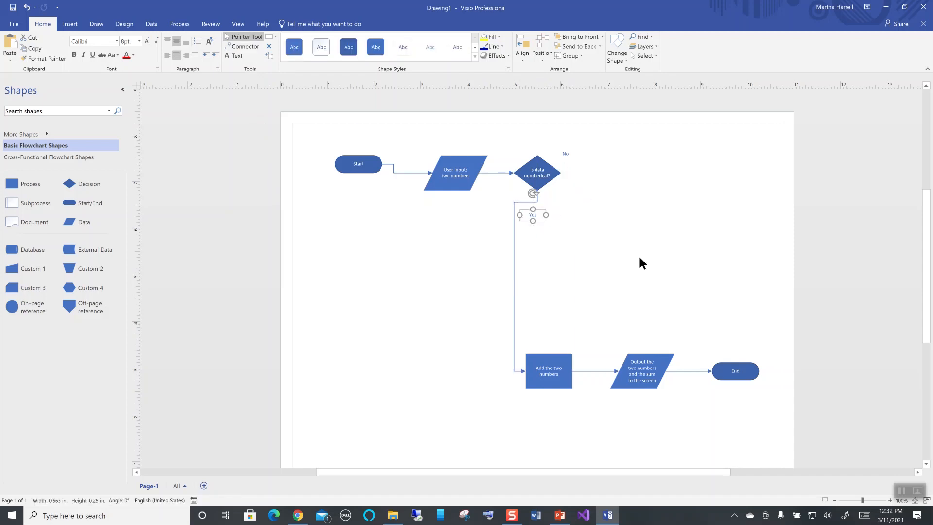
left_click(565, 152)
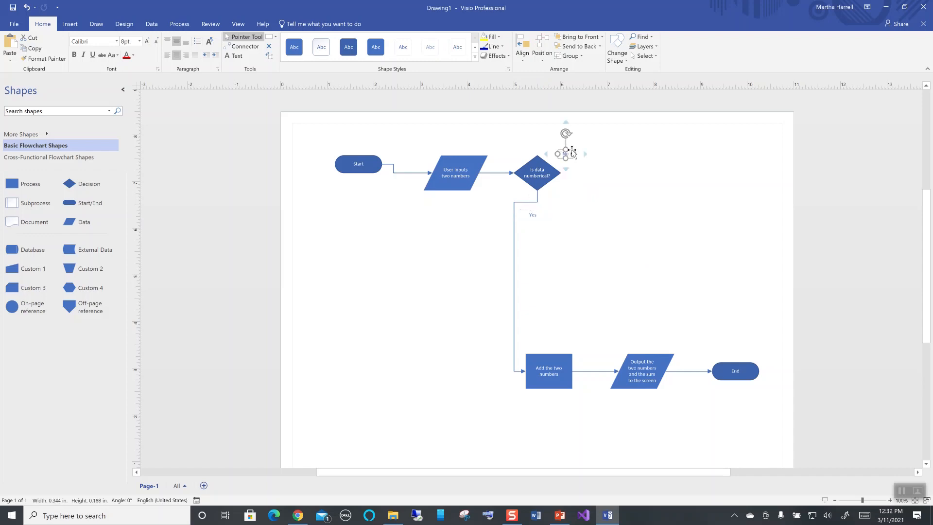
left_click_drag(573, 149, 581, 160)
Add a Data shape to the right of the decision diamond and label it "Data was not numberical. Process ends.".
left_click_drag(73, 230, 637, 177)
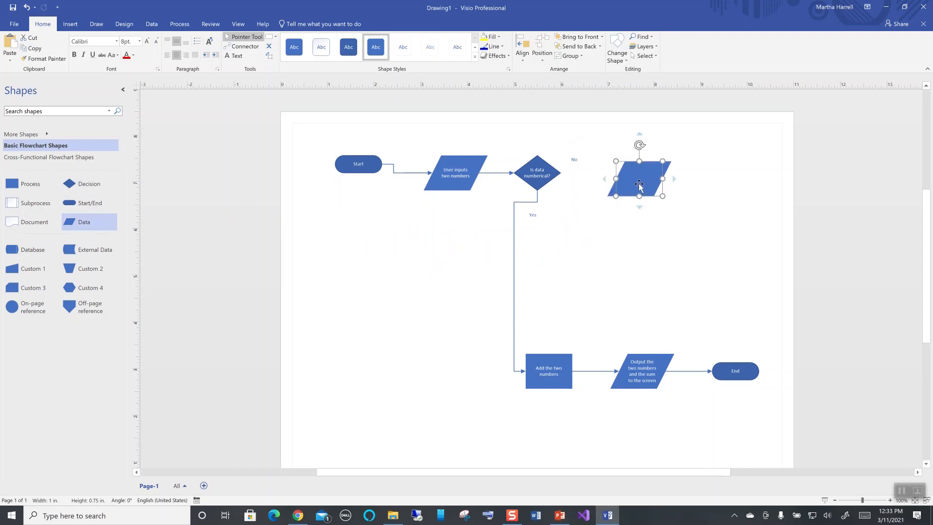
double_click(639, 185)
type("Data is not")
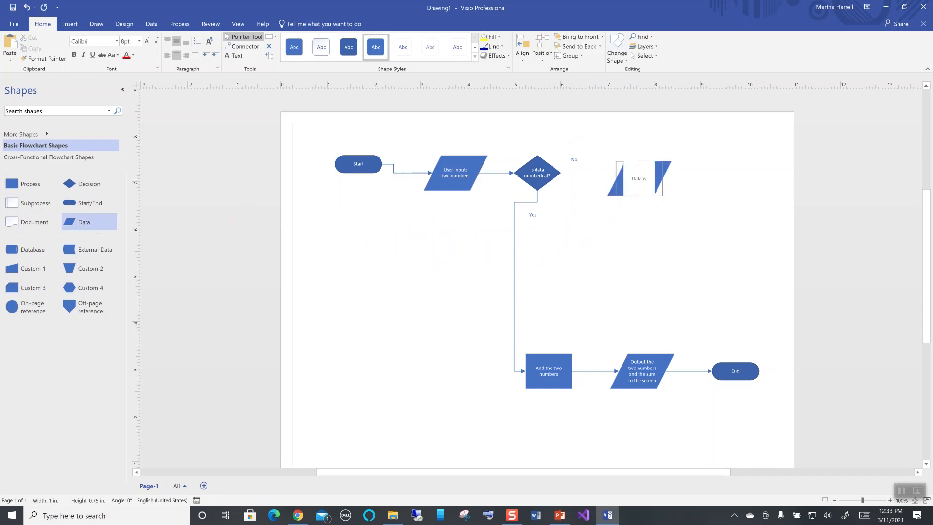
type(" numberical. Process ends.")
Connect the decision's right point to the "Data was not numberical" shape, and that shape to the top of End.
left_click(242, 46)
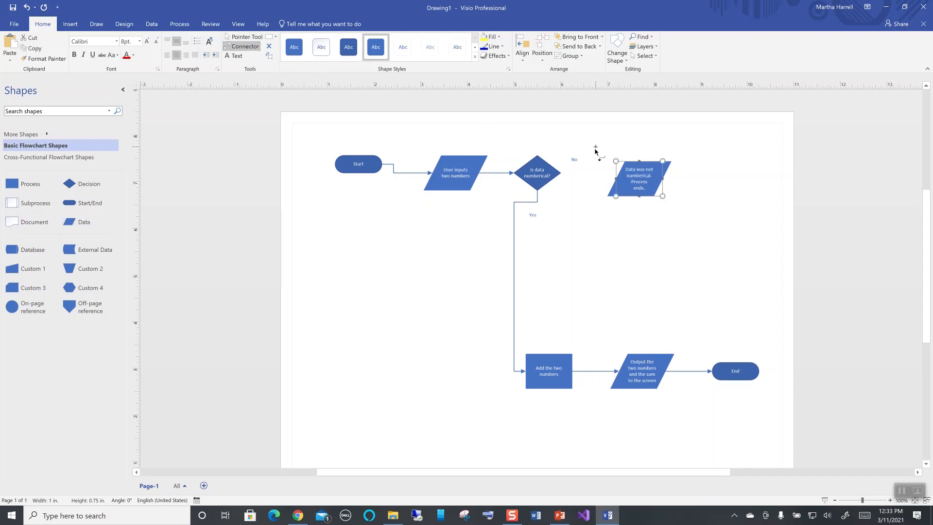
left_click_drag(562, 173, 617, 178)
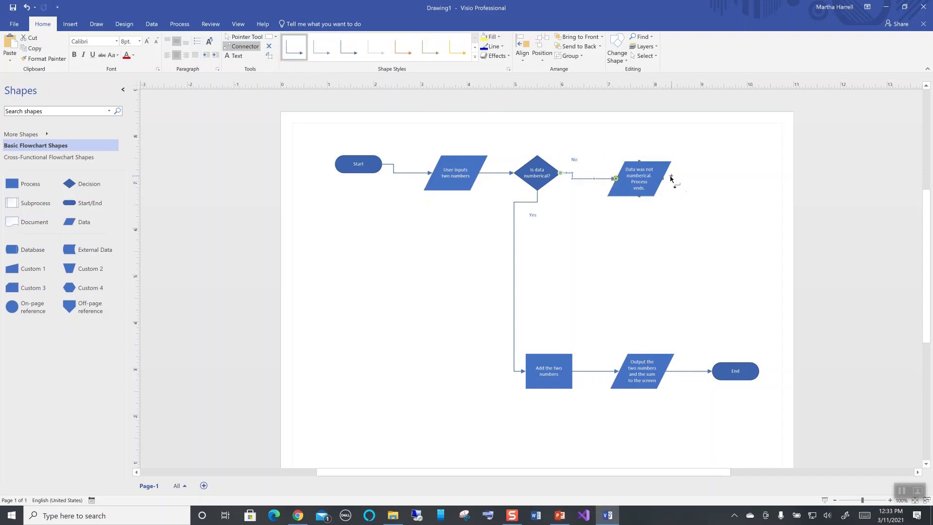
left_click_drag(663, 179, 736, 363)
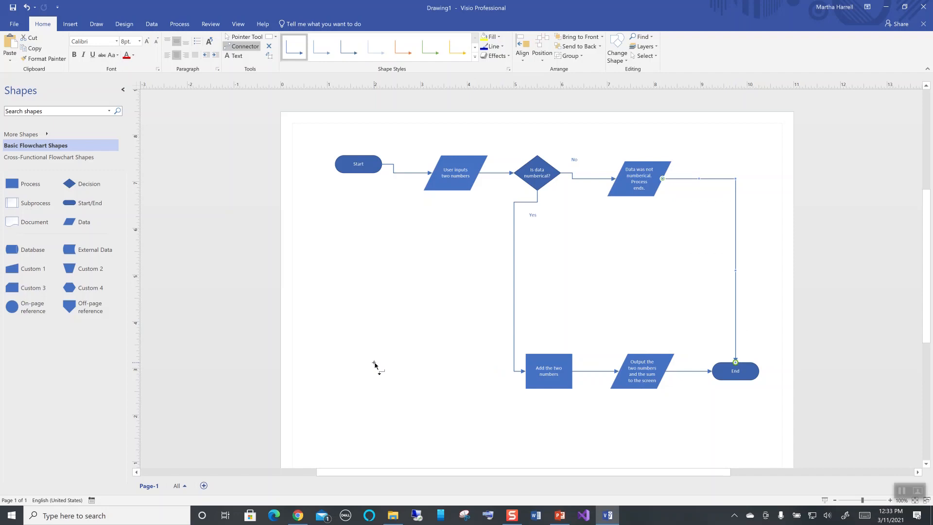
left_click(245, 37)
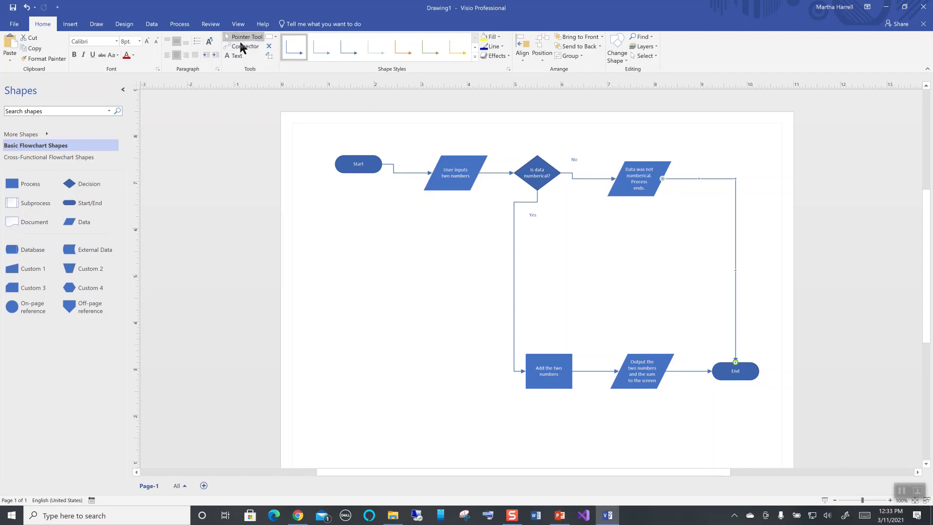